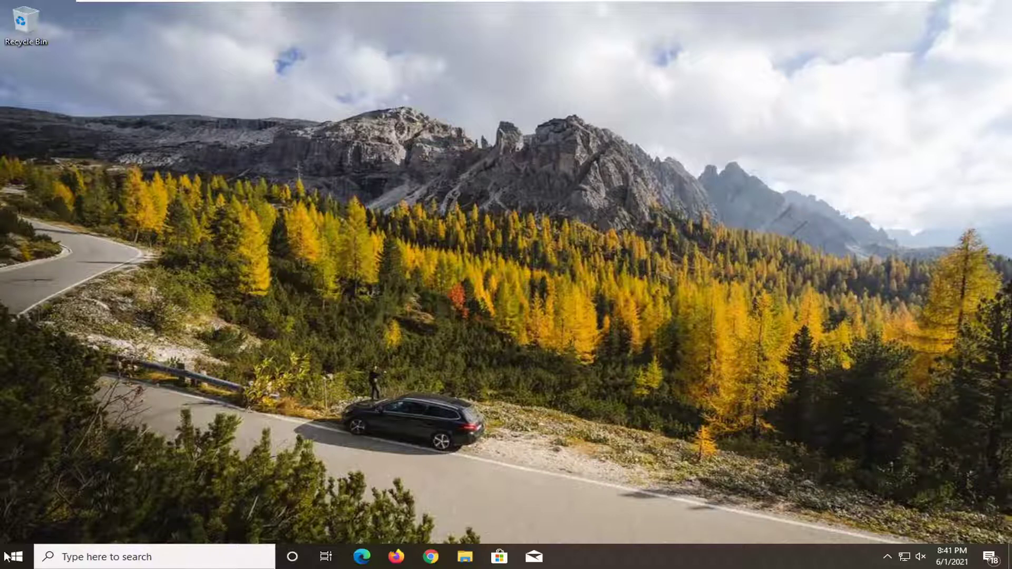
- Find and open the Windows Services console, and enlarge its window to show more of the service list
{"action": "left_click", "coordinate": [7, 556]}
{"action": "type", "text": "ser"}
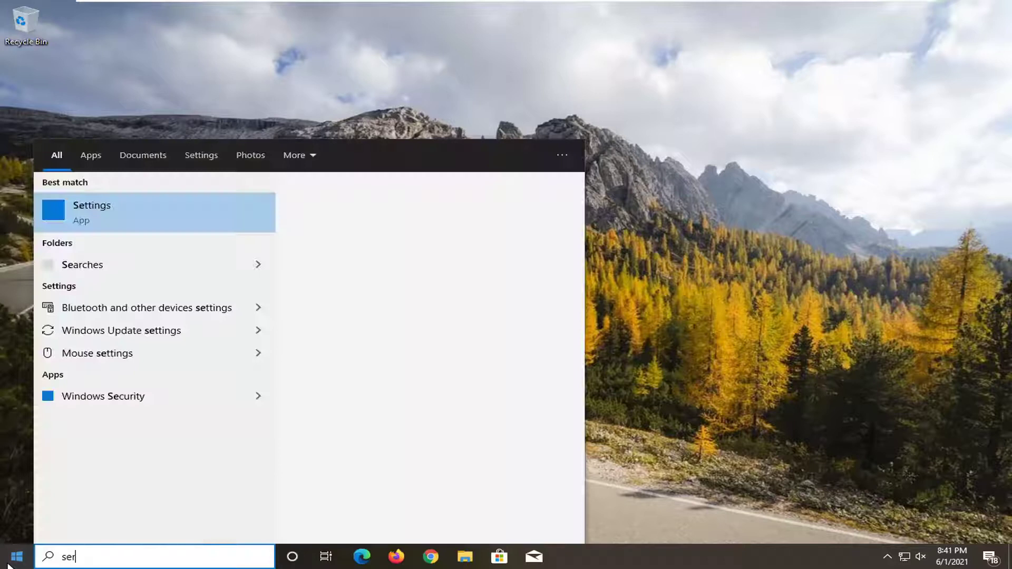
{"action": "type", "text": "vices"}
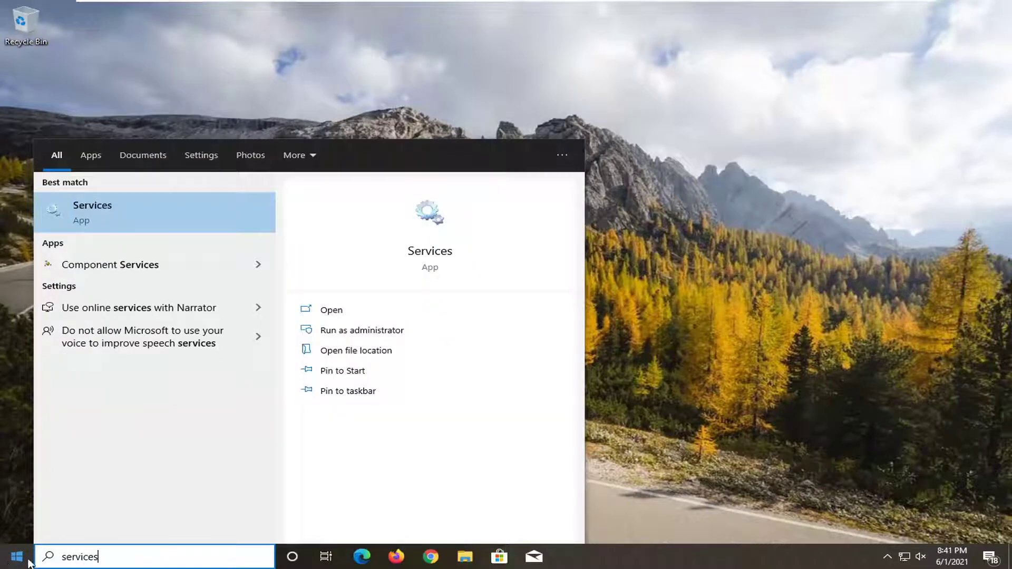
{"action": "left_click", "coordinate": [109, 209]}
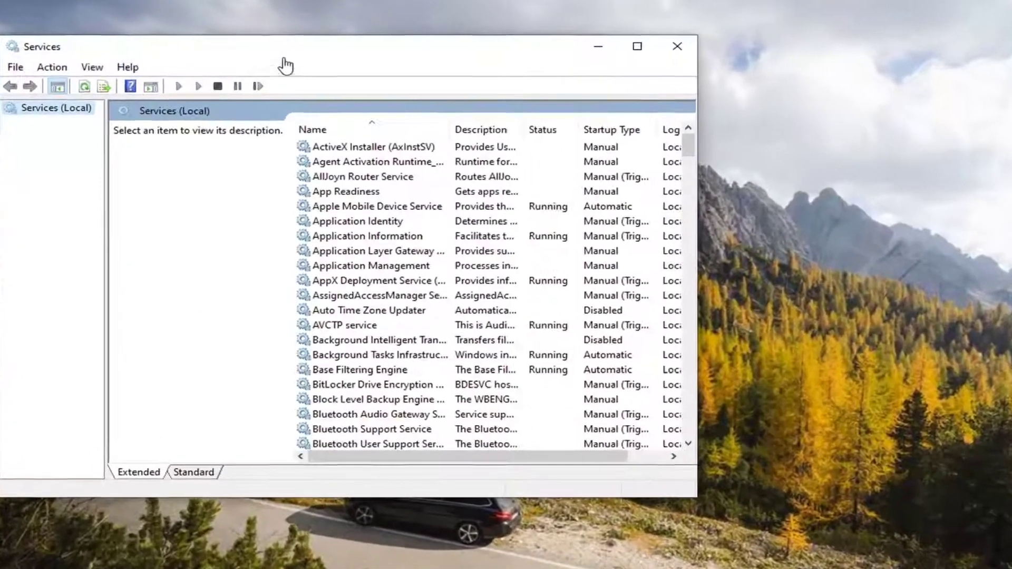
{"action": "left_click_drag", "start_coordinate": [374, 61], "coordinate": [466, 43]}
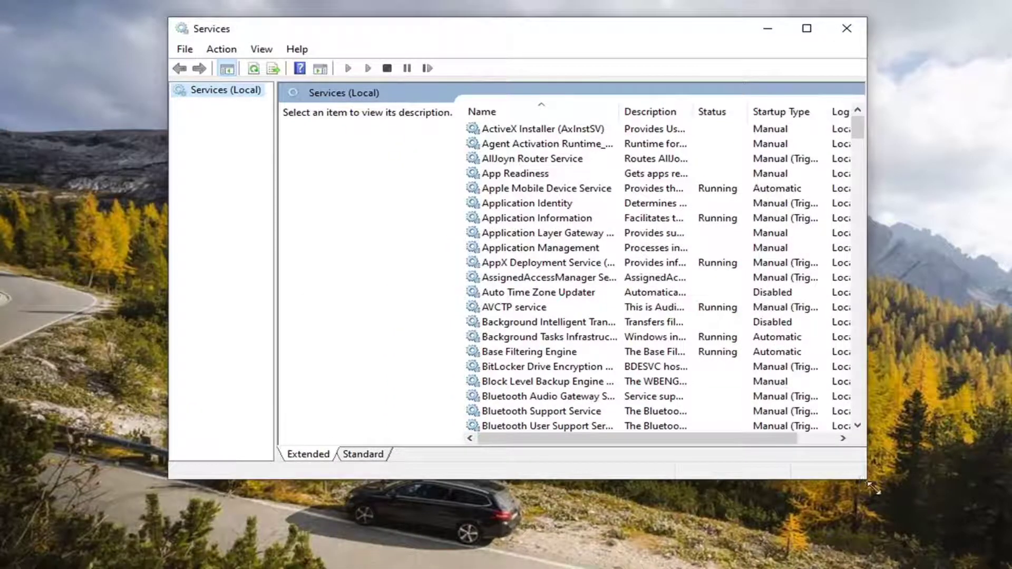
{"action": "left_click_drag", "start_coordinate": [874, 487], "coordinate": [1009, 556]}
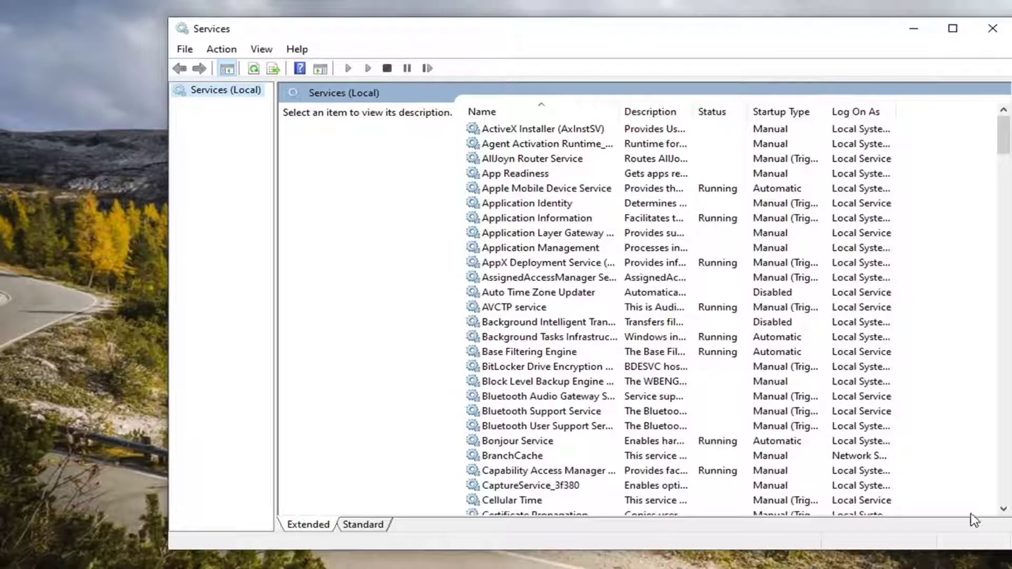
- Locate the Windows Media Player Network Sharing Service in the service list and open its properties
{"action": "left_click", "coordinate": [590, 366]}
{"action": "scroll", "coordinate": [603, 452], "scroll_direction": "down", "scroll_amount": 15}
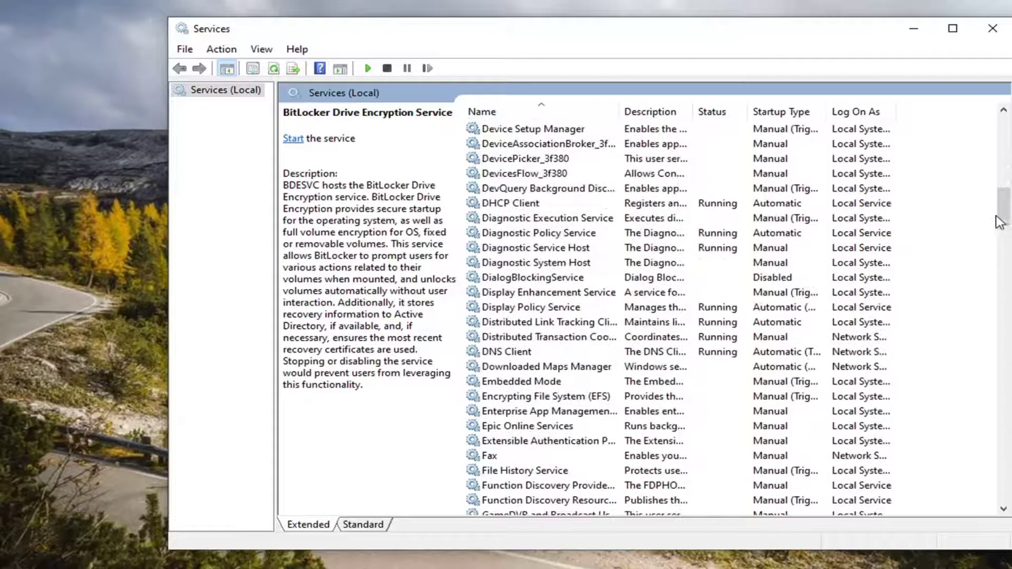
{"action": "left_click_drag", "start_coordinate": [999, 222], "coordinate": [978, 493]}
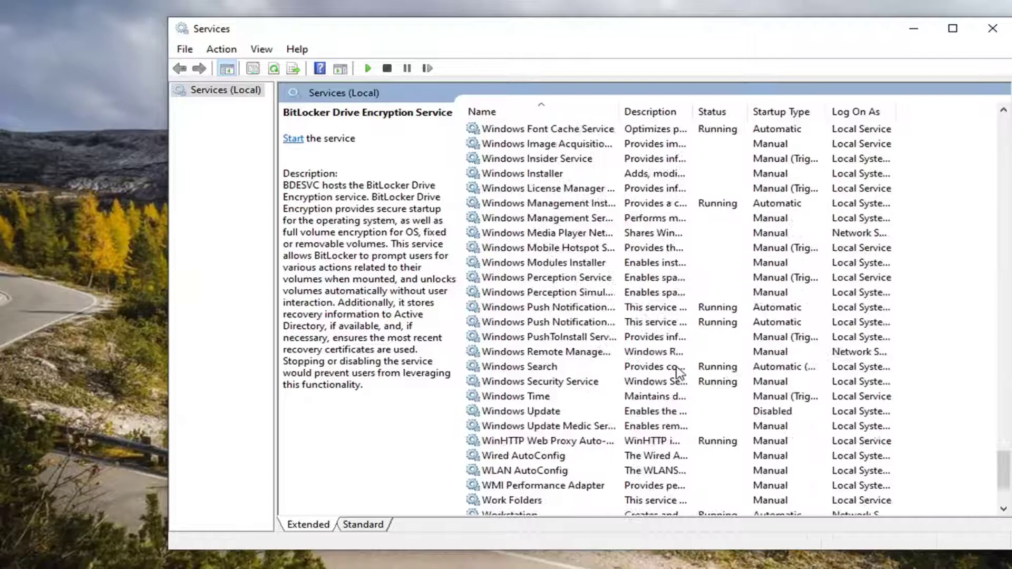
{"action": "scroll", "coordinate": [678, 373], "scroll_direction": "up", "scroll_amount": 1}
{"action": "double_click", "coordinate": [591, 279]}
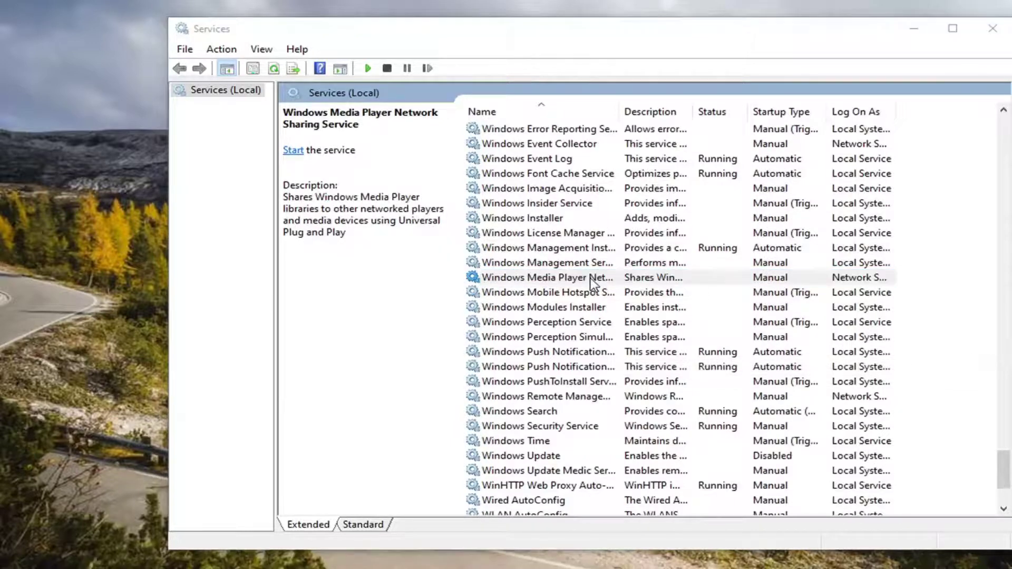
{"action": "left_click", "coordinate": [593, 279]}
- Choose the Manual startup type for the service, start it, and apply the settings
{"action": "left_click", "coordinate": [541, 279]}
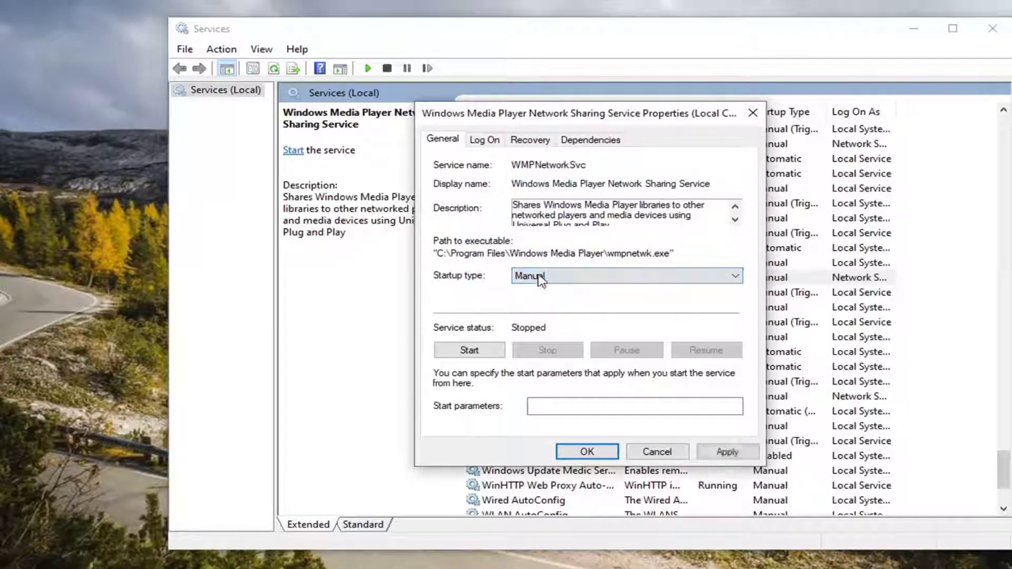
{"action": "left_click", "coordinate": [541, 278]}
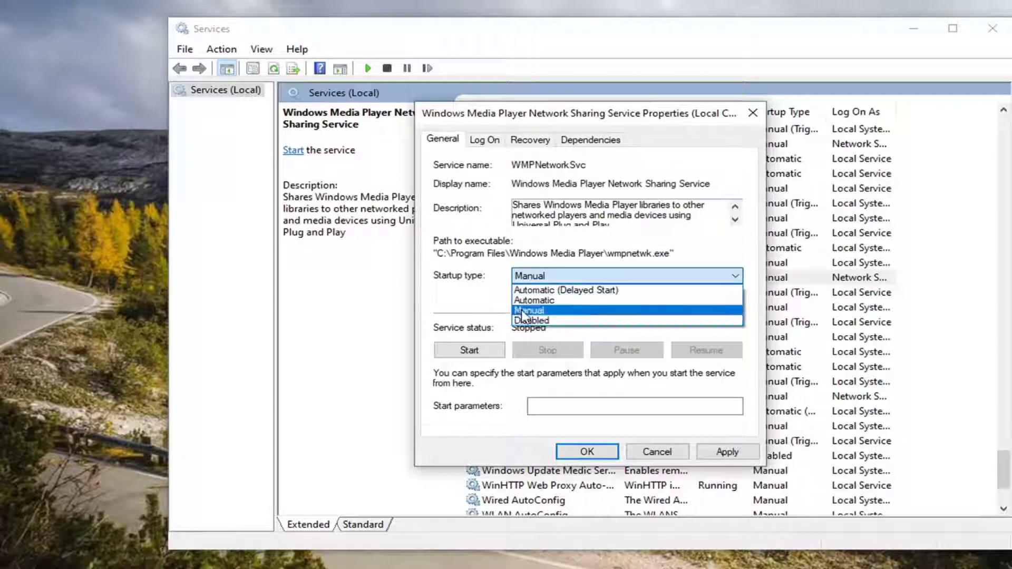
{"action": "left_click", "coordinate": [523, 315]}
{"action": "left_click", "coordinate": [480, 349]}
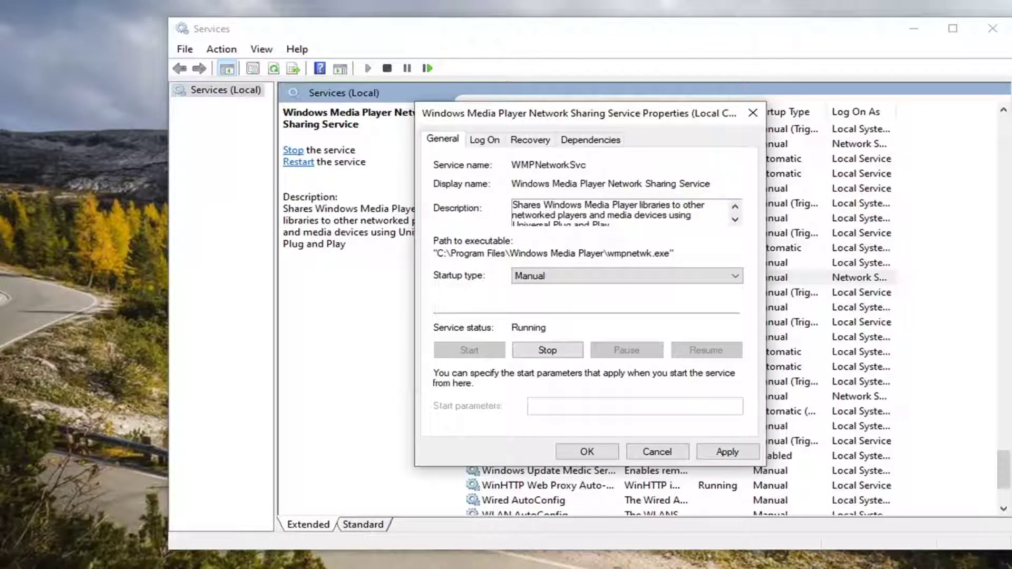
{"action": "left_click", "coordinate": [749, 454]}
{"action": "left_click", "coordinate": [561, 453]}
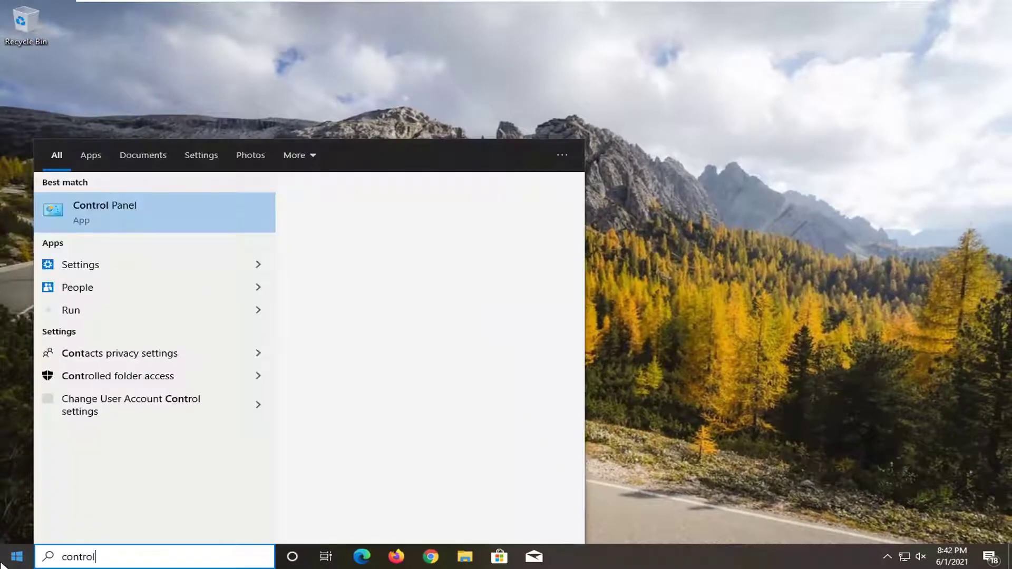
- Find and open Control Panel, and switch its view to large icons
{"action": "type", "text": "nel"}
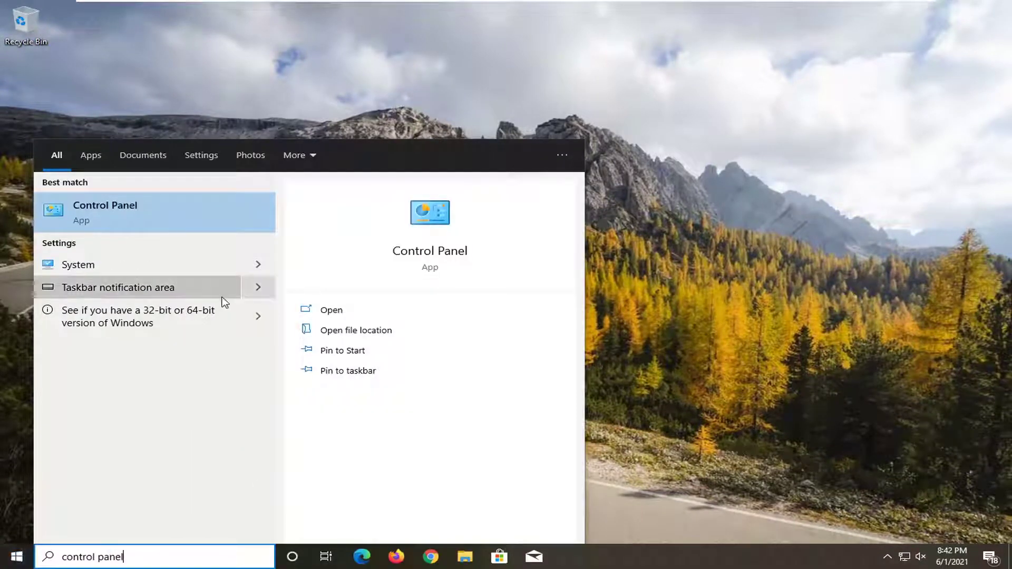
{"action": "left_click", "coordinate": [130, 211]}
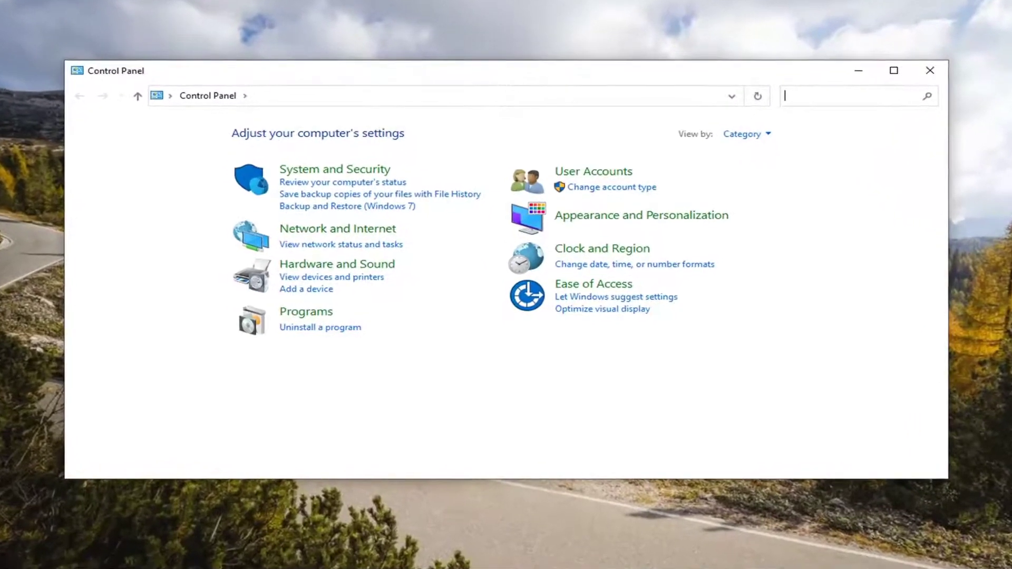
{"action": "left_click", "coordinate": [742, 136]}
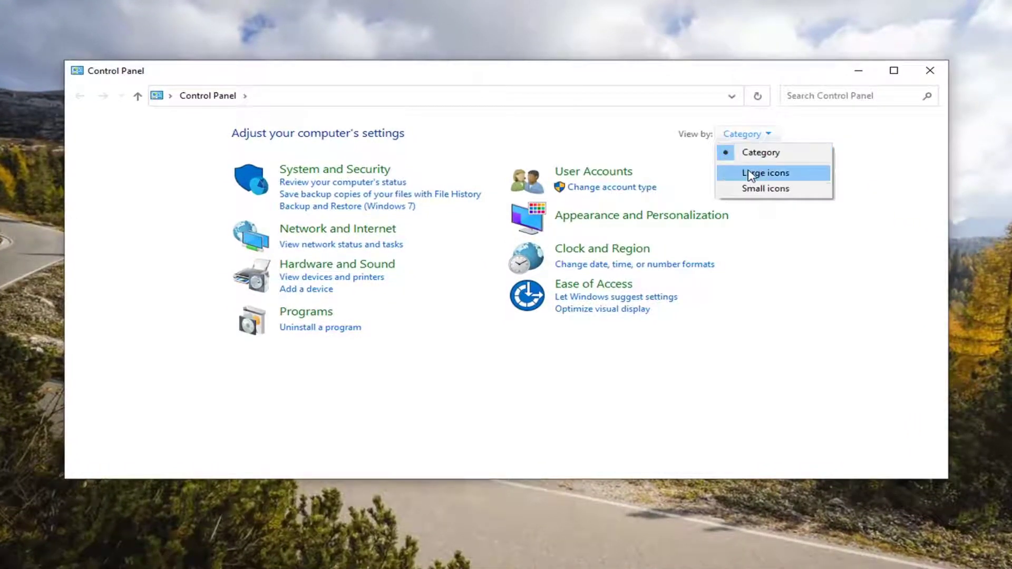
{"action": "left_click", "coordinate": [748, 173]}
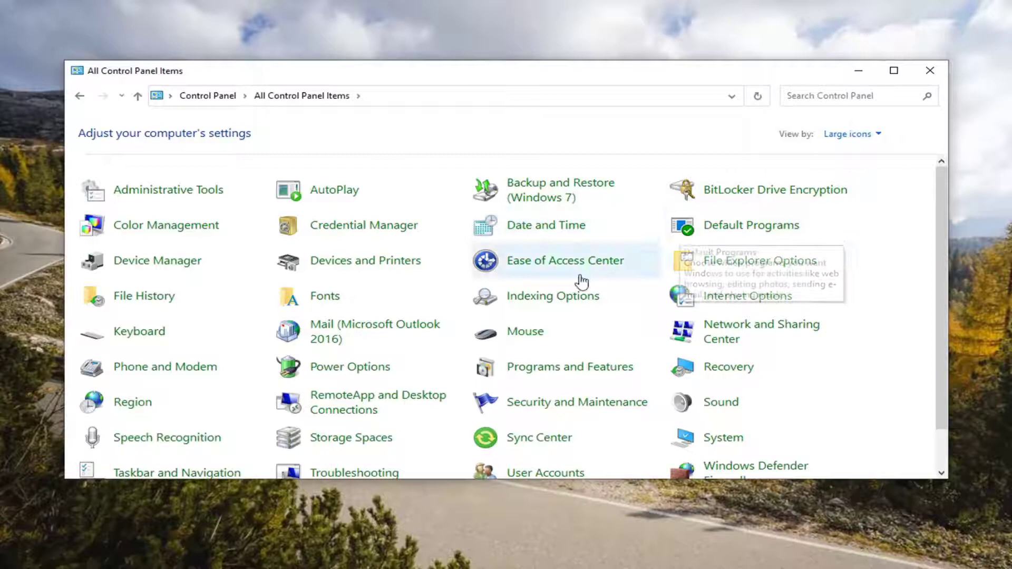
- From Troubleshooting's complete list of troubleshooters, open the Windows Media Player Library troubleshooter
{"action": "scroll", "coordinate": [501, 295], "scroll_direction": "down", "scroll_amount": 1}
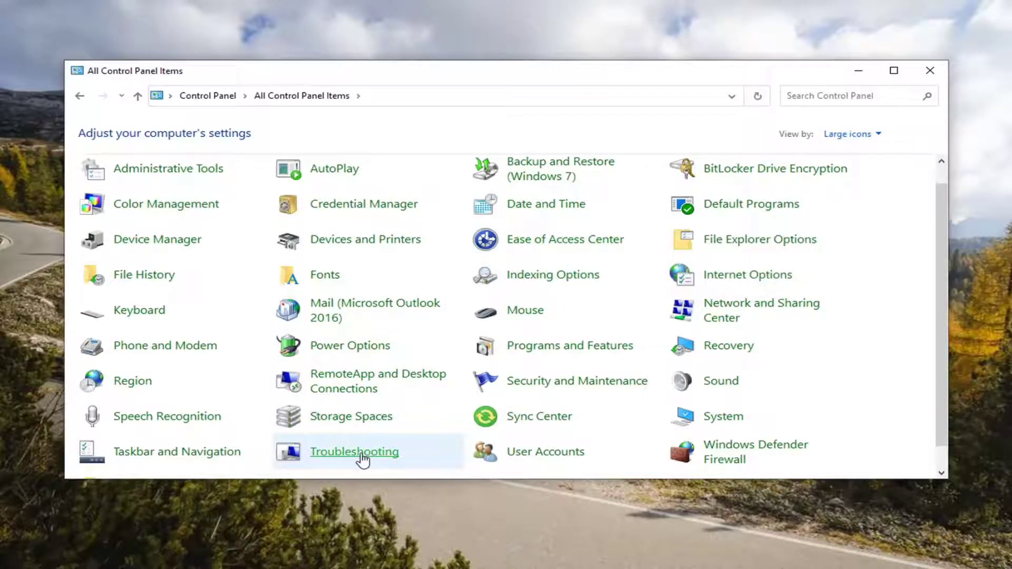
{"action": "left_click", "coordinate": [362, 459]}
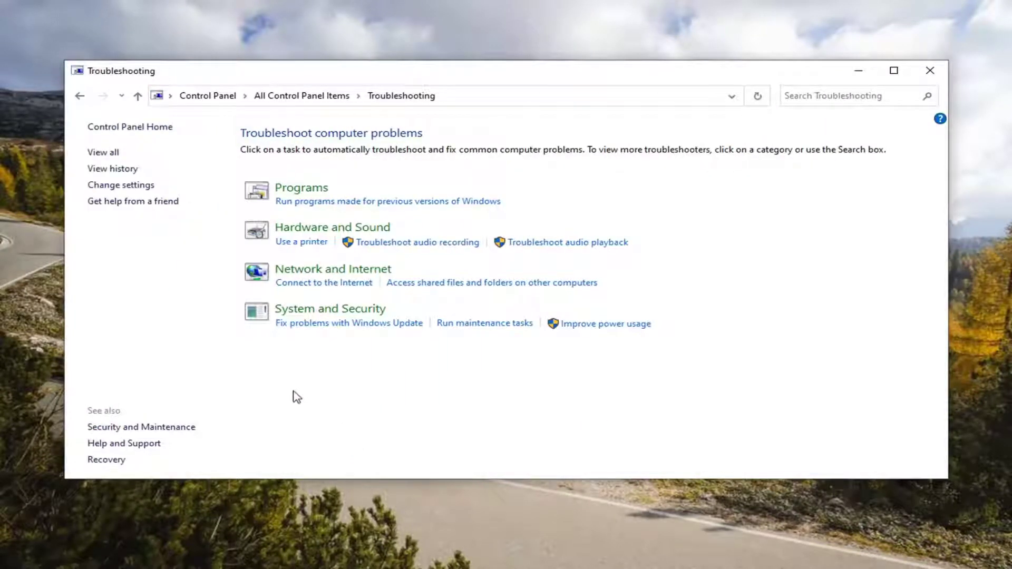
{"action": "left_click", "coordinate": [105, 156]}
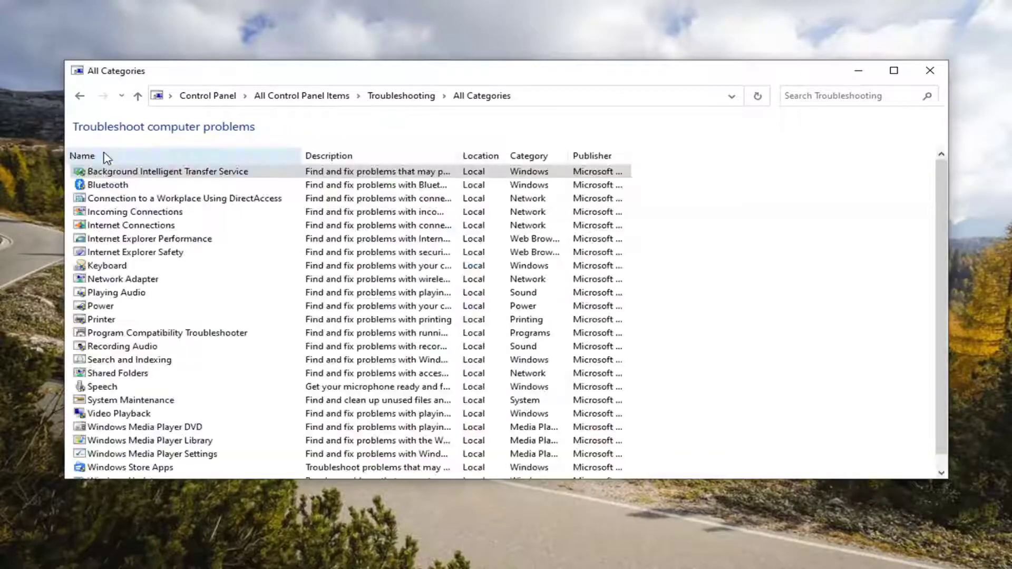
{"action": "left_click", "coordinate": [195, 442]}
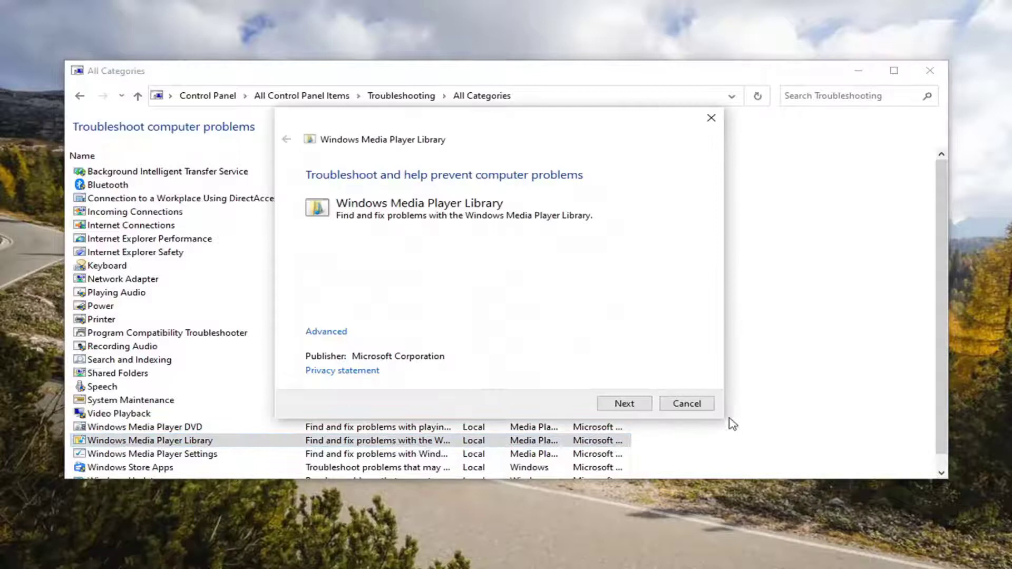
- Run the Windows Media Player Library troubleshooter, apply the fix that recreates the media library, and close it
{"action": "left_click", "coordinate": [625, 404]}
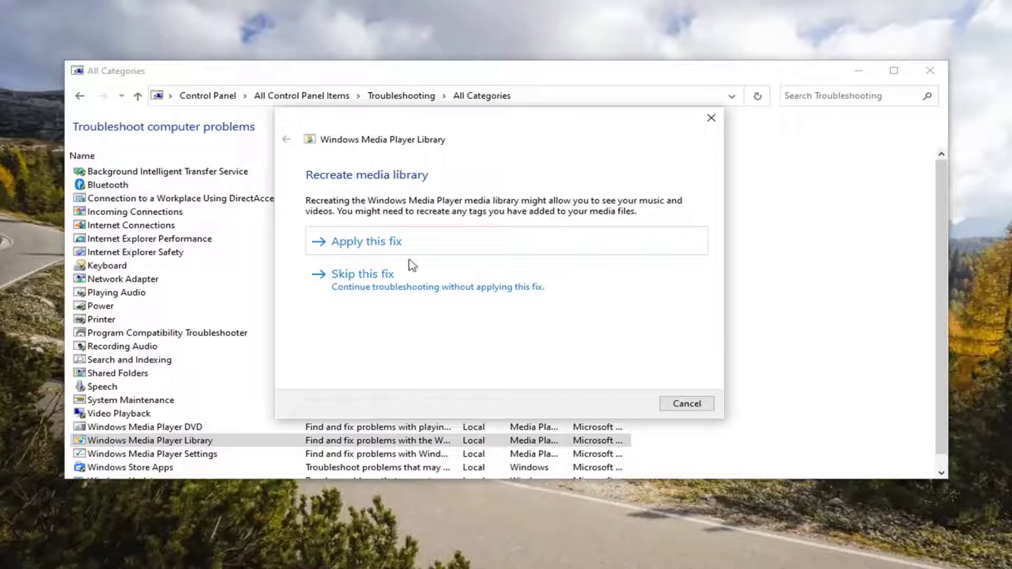
{"action": "left_click", "coordinate": [365, 238]}
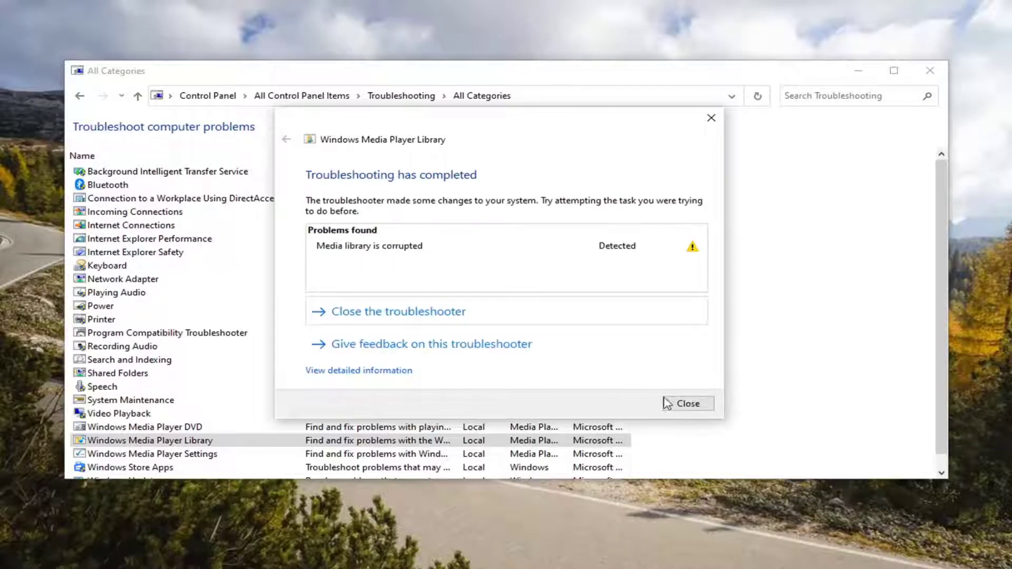
{"action": "left_click", "coordinate": [694, 405]}
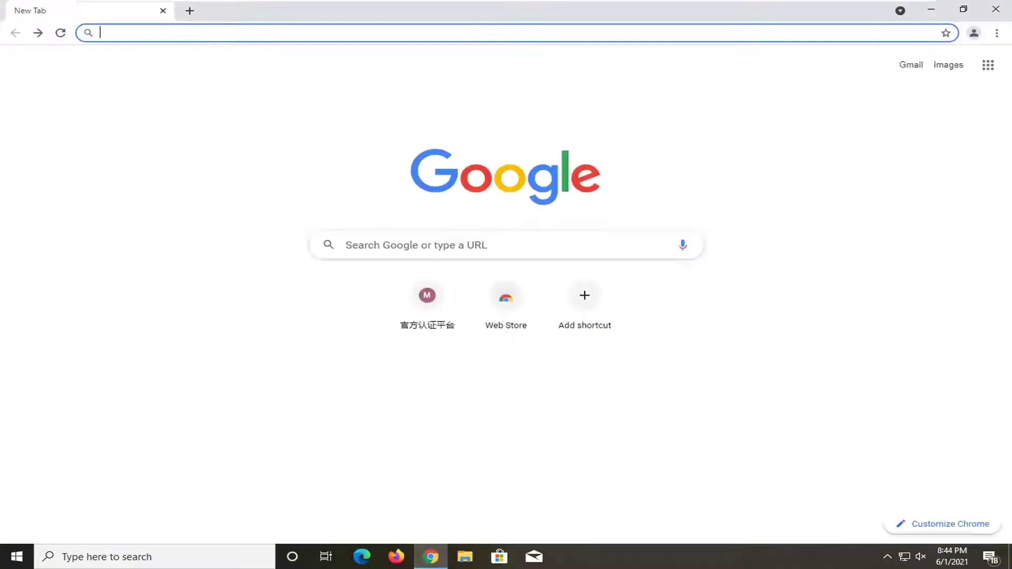
- In Chrome, go to google.com and search for "media player codec pack"
{"action": "type", "text": "google.com"}
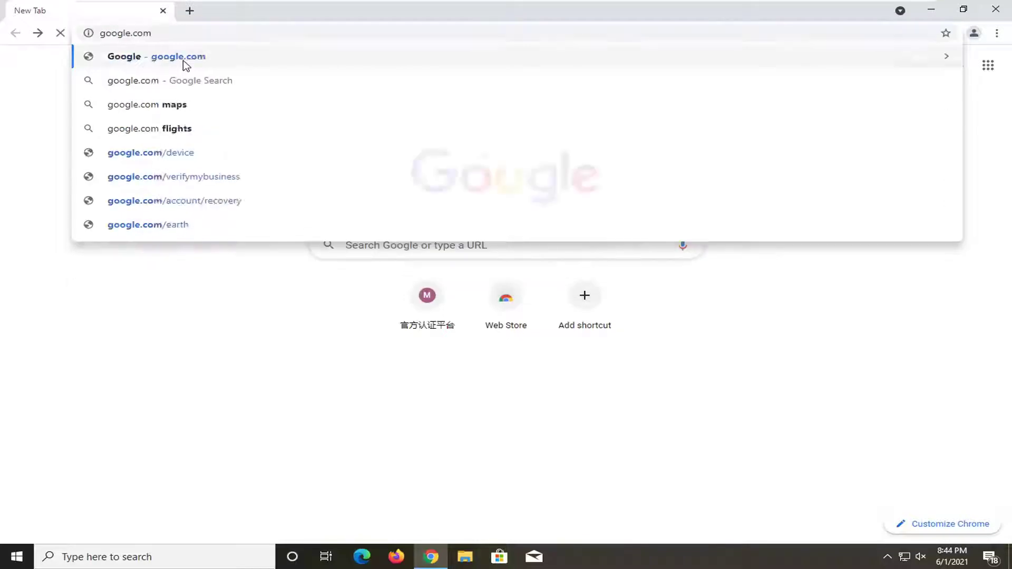
{"action": "key", "text": "Return"}
{"action": "type", "text": "media"}
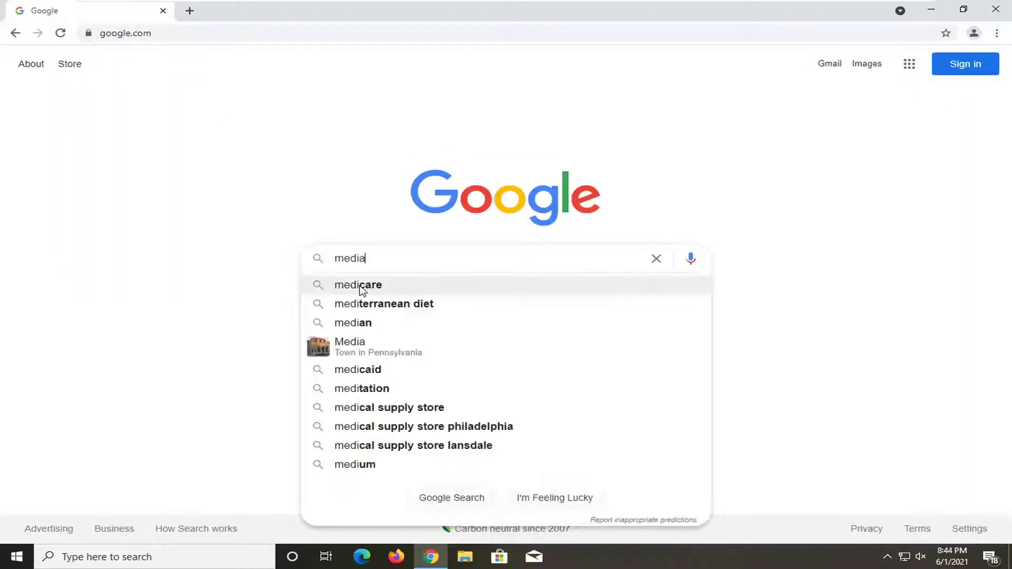
{"action": "type", "text": " player codec pack"}
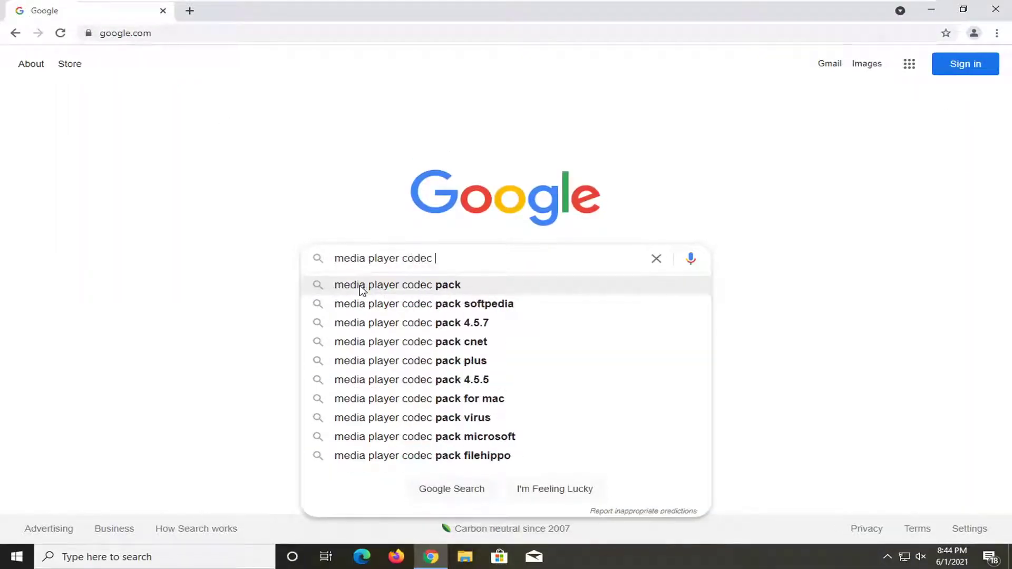
{"action": "key", "text": "Return"}
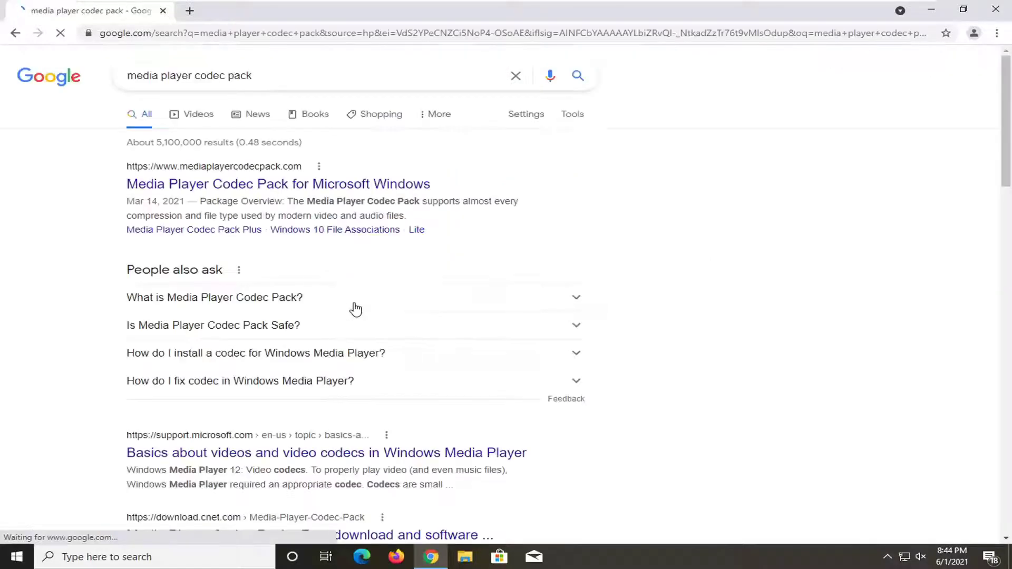
- Open the mediaplayercodecpack.com result and download the codec pack for Windows 10/8/7/Vista/2008
{"action": "left_click", "coordinate": [333, 184]}
{"action": "left_click", "coordinate": [253, 32]}
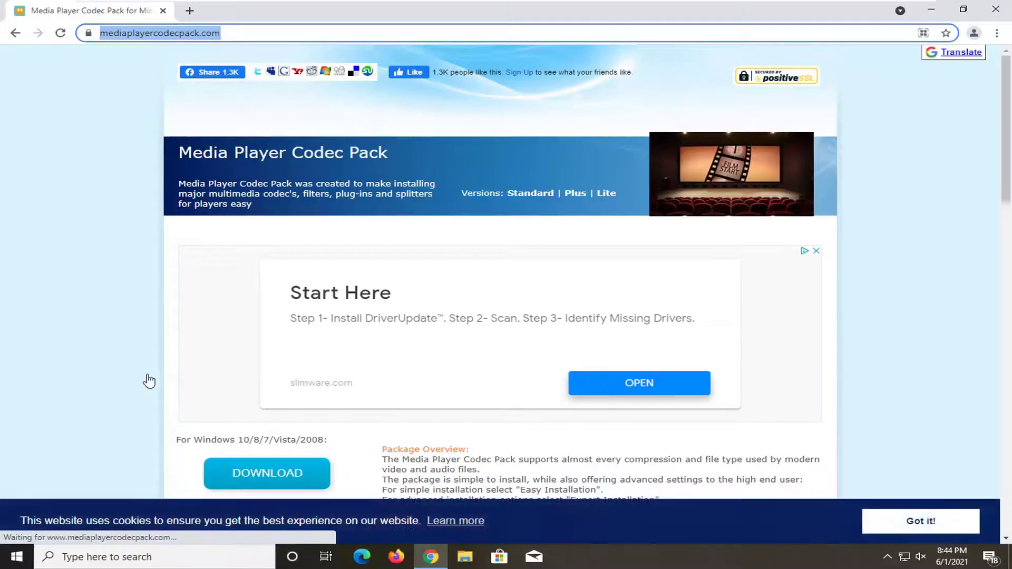
{"action": "scroll", "coordinate": [251, 266], "scroll_direction": "down", "scroll_amount": 2}
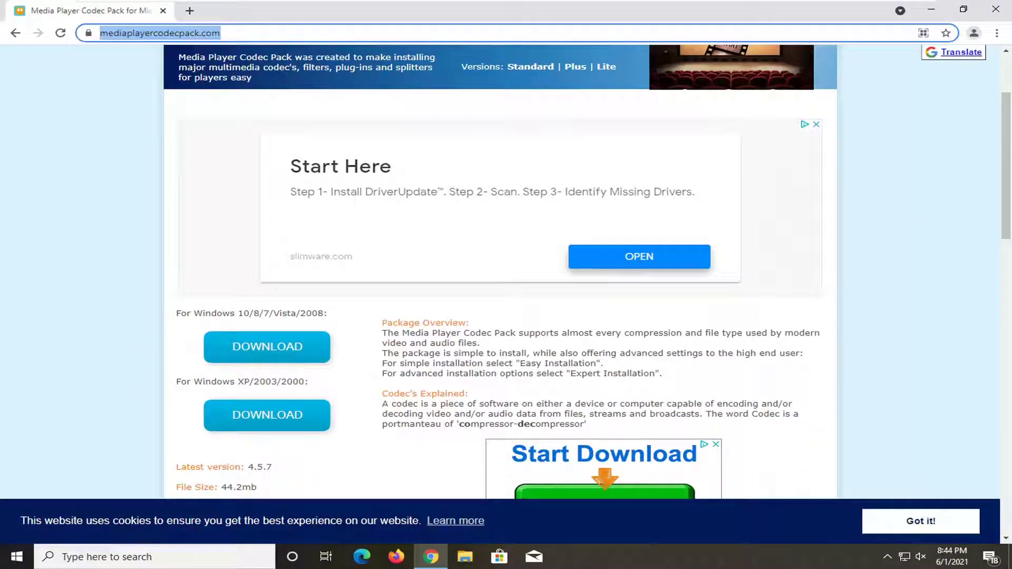
{"action": "left_click", "coordinate": [95, 338]}
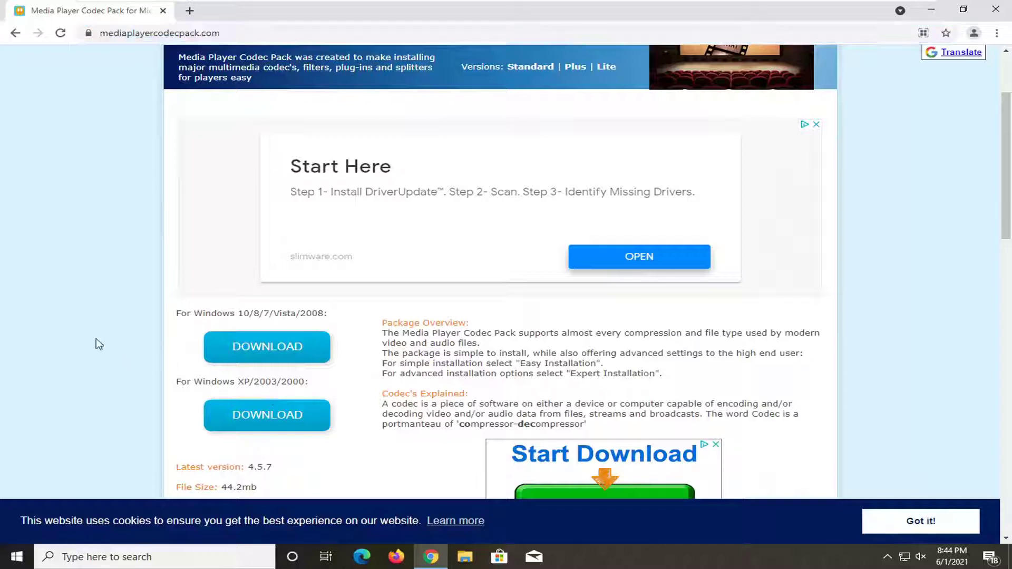
{"action": "scroll", "coordinate": [96, 339], "scroll_direction": "down", "scroll_amount": 1}
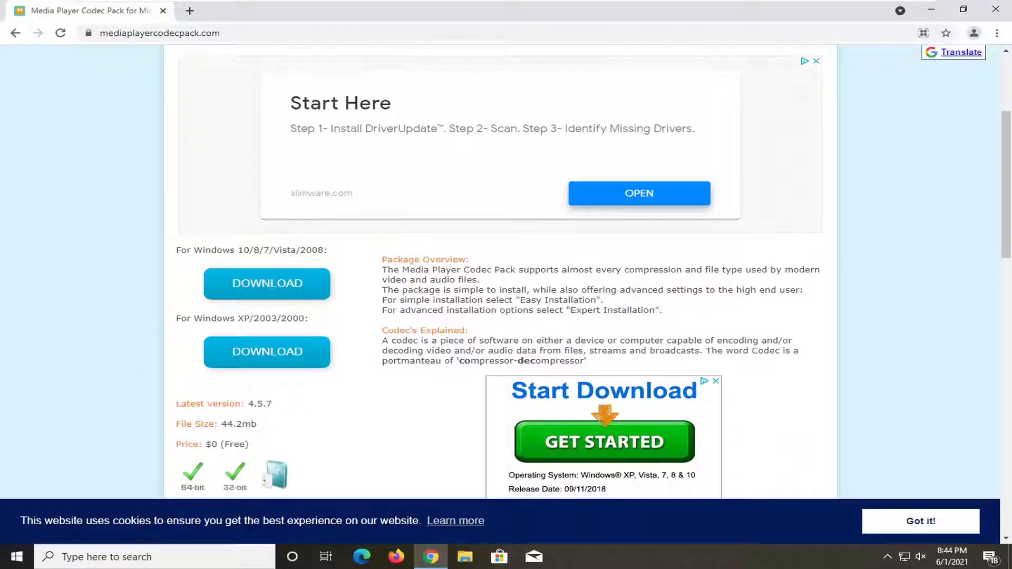
{"action": "left_click", "coordinate": [283, 287]}
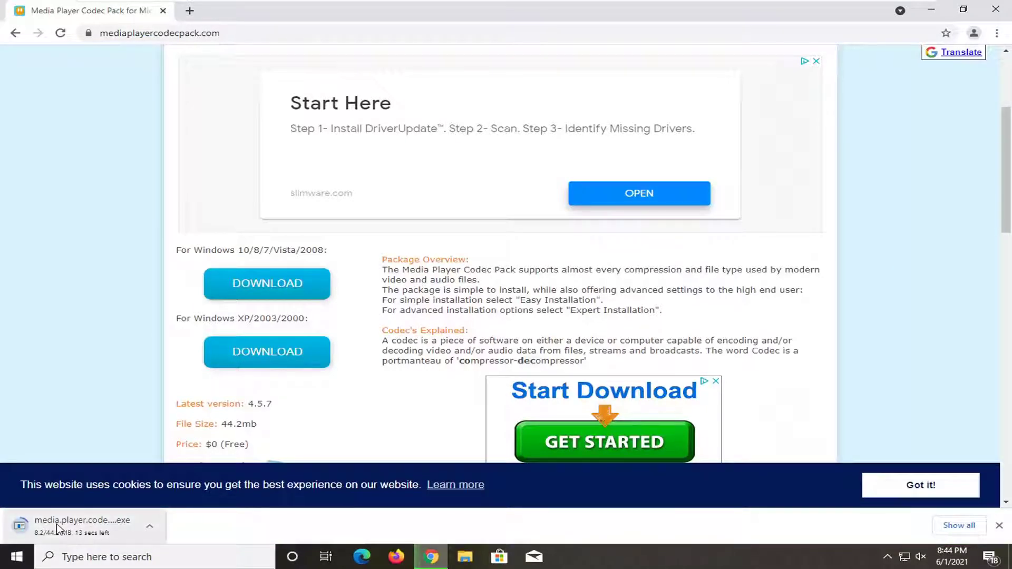
- Launch the downloaded Media Player Codec Pack installer and close the browser
{"action": "left_click", "coordinate": [192, 33]}
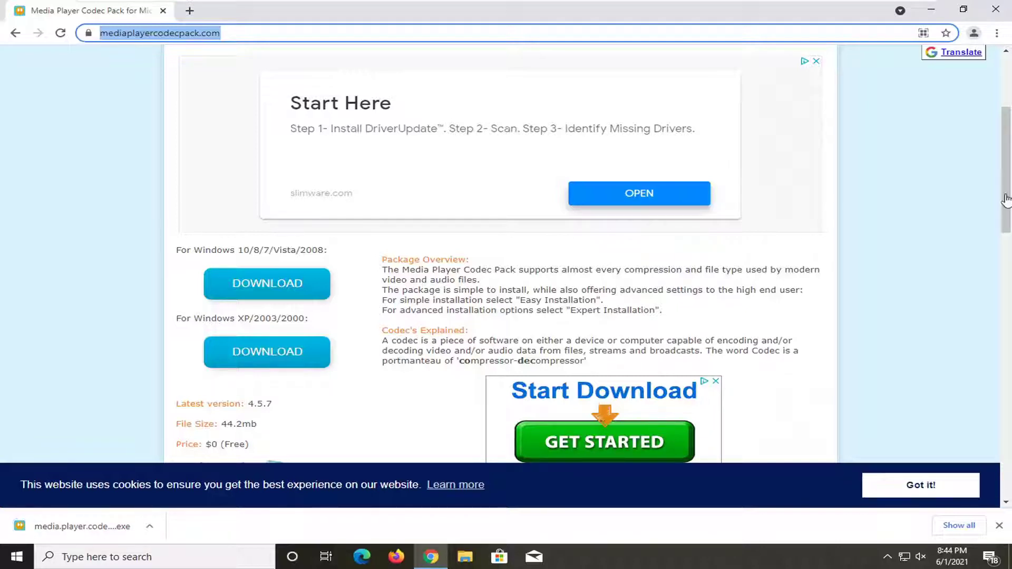
{"action": "left_click", "coordinate": [78, 525]}
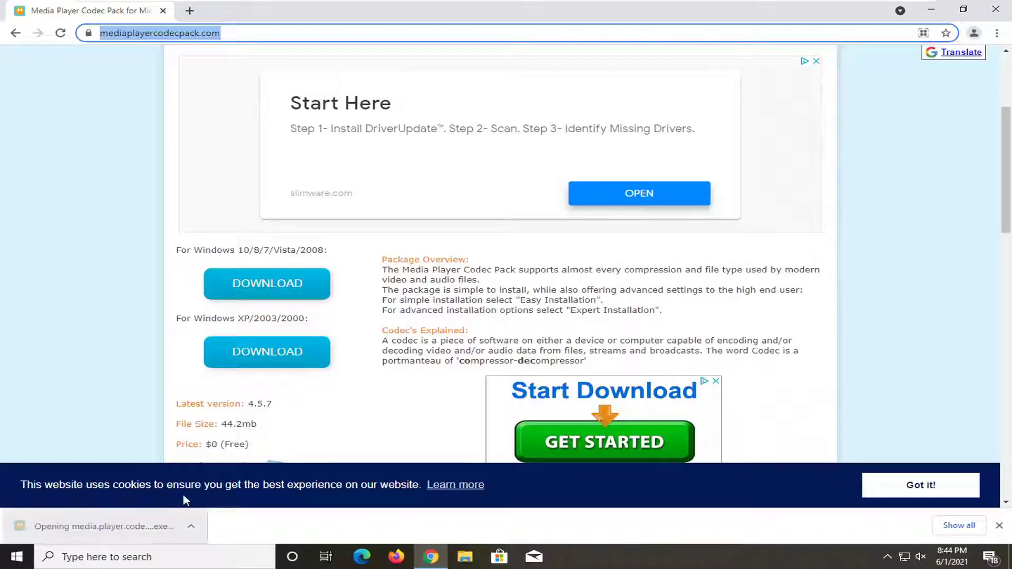
{"action": "left_click", "coordinate": [995, 9]}
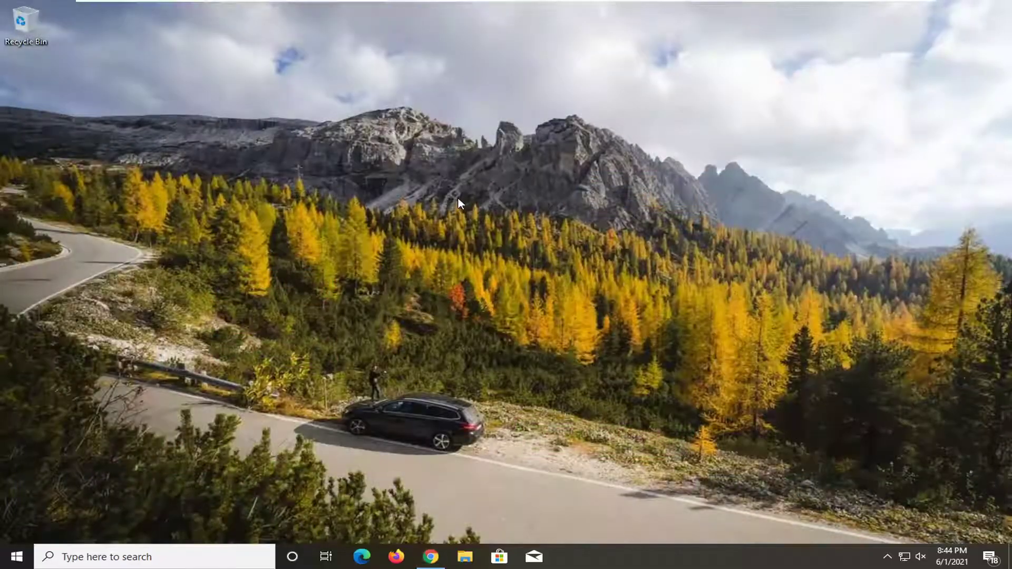
- Run media.player.codec.pack.v4.5.7.setup from the Downloads folder, close File Explorer, and allow the installer to make changes to the device
{"action": "left_click", "coordinate": [473, 555]}
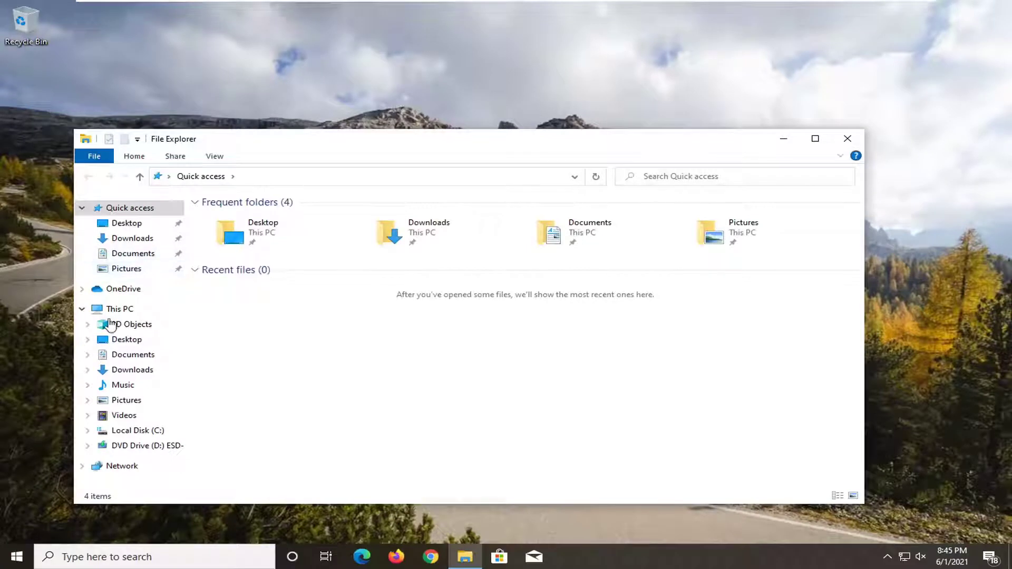
{"action": "left_click", "coordinate": [132, 370]}
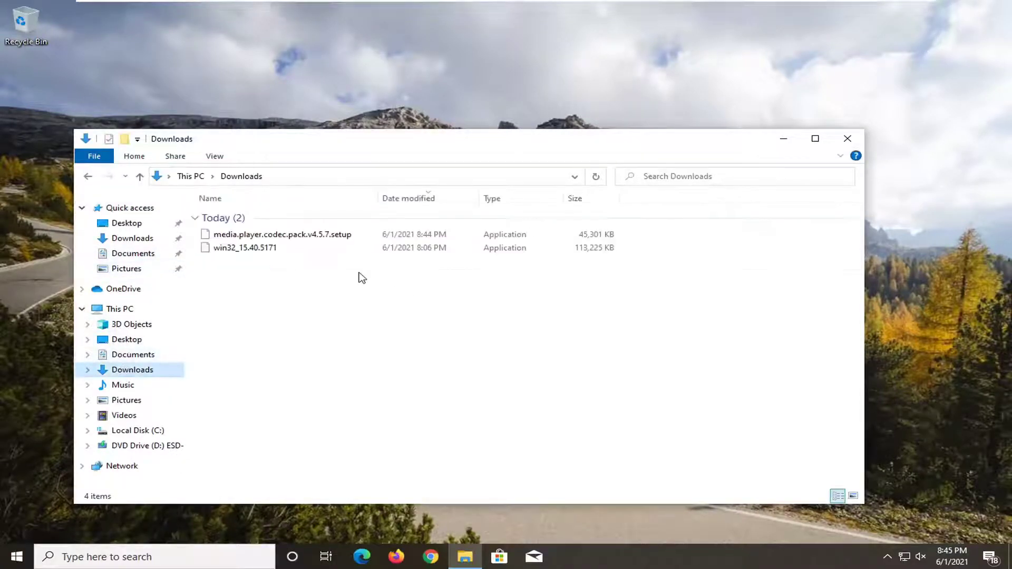
{"action": "left_click", "coordinate": [254, 236]}
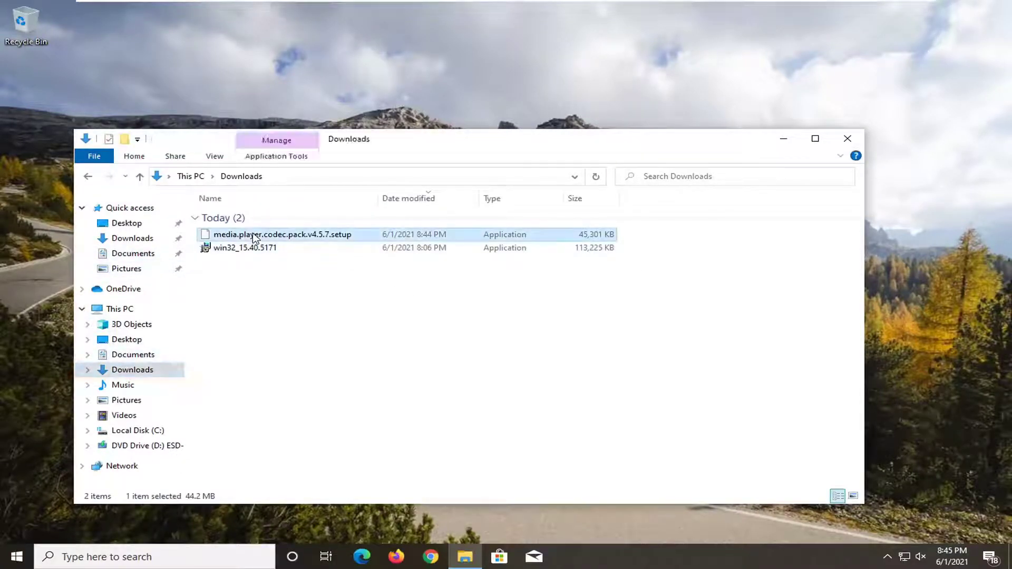
{"action": "left_click", "coordinate": [848, 139]}
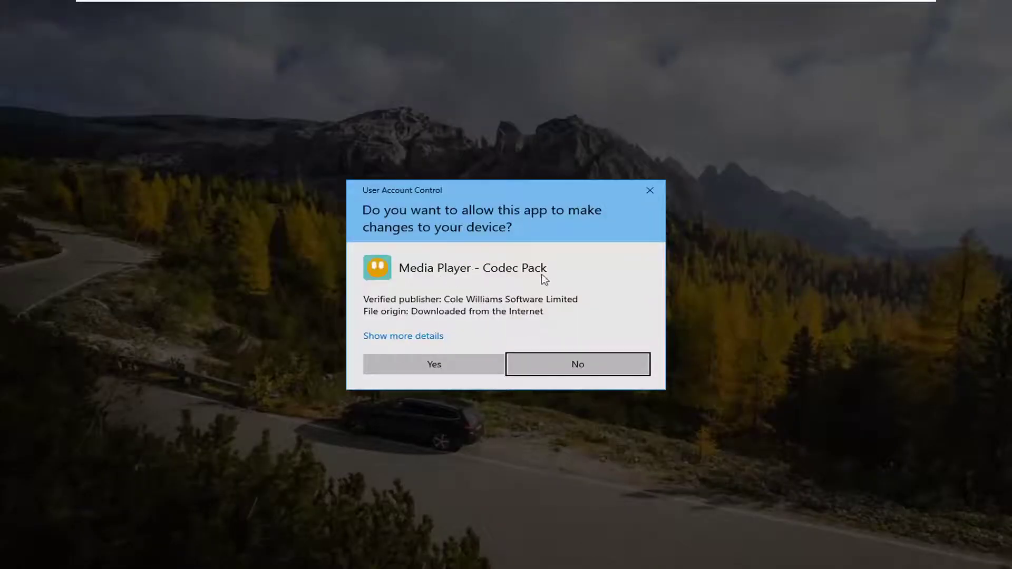
{"action": "left_click", "coordinate": [432, 364]}
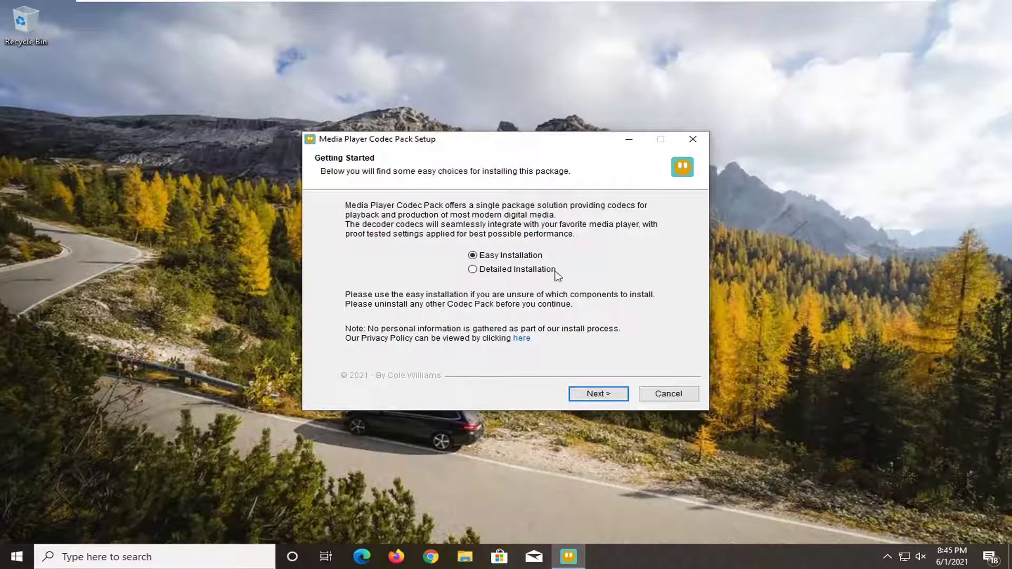
- Proceed with Easy Installation of the codec pack, accepting the license agreement and keeping the default components
{"action": "left_click", "coordinate": [598, 395]}
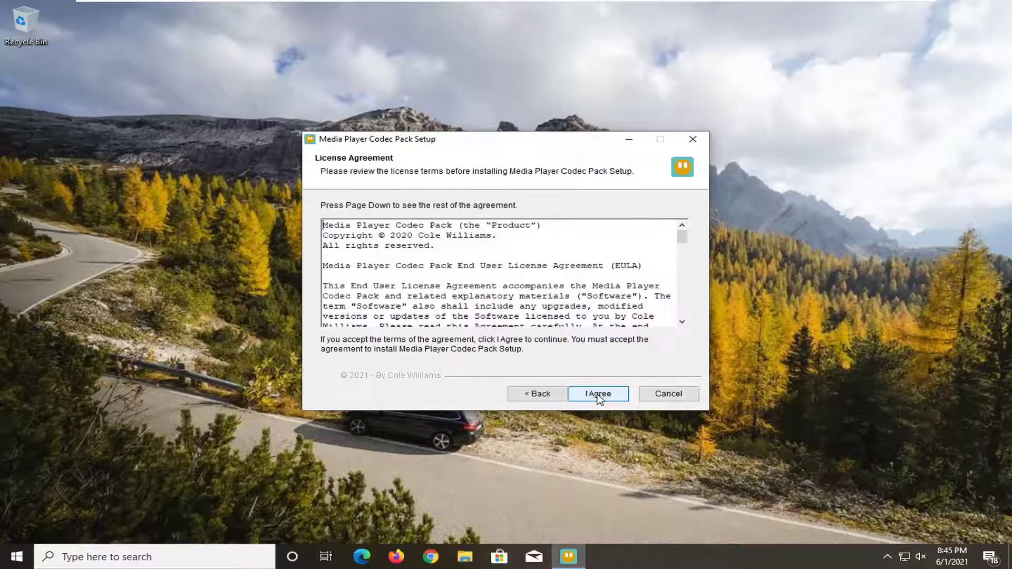
{"action": "left_click", "coordinate": [598, 395]}
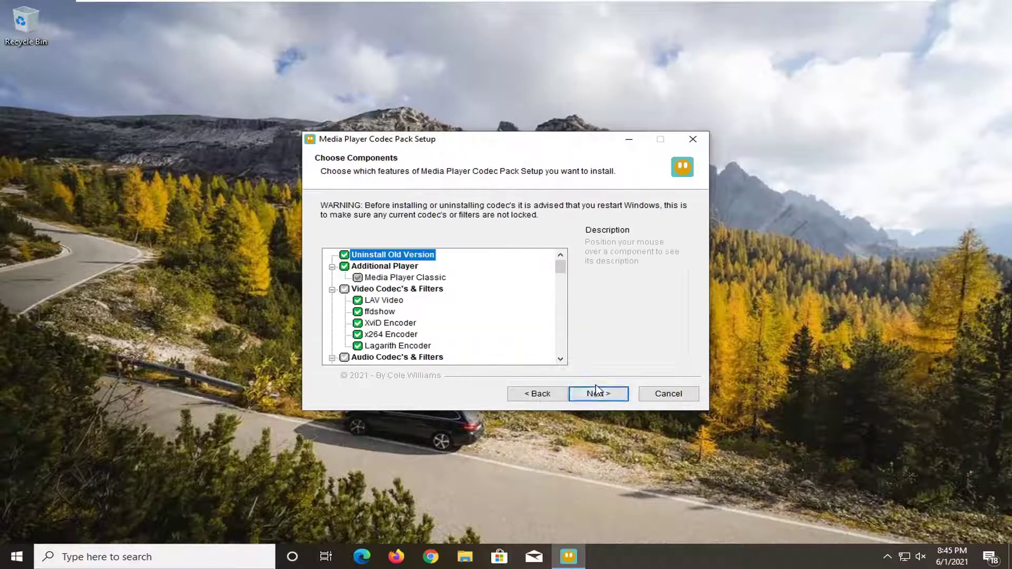
{"action": "left_click", "coordinate": [599, 396]}
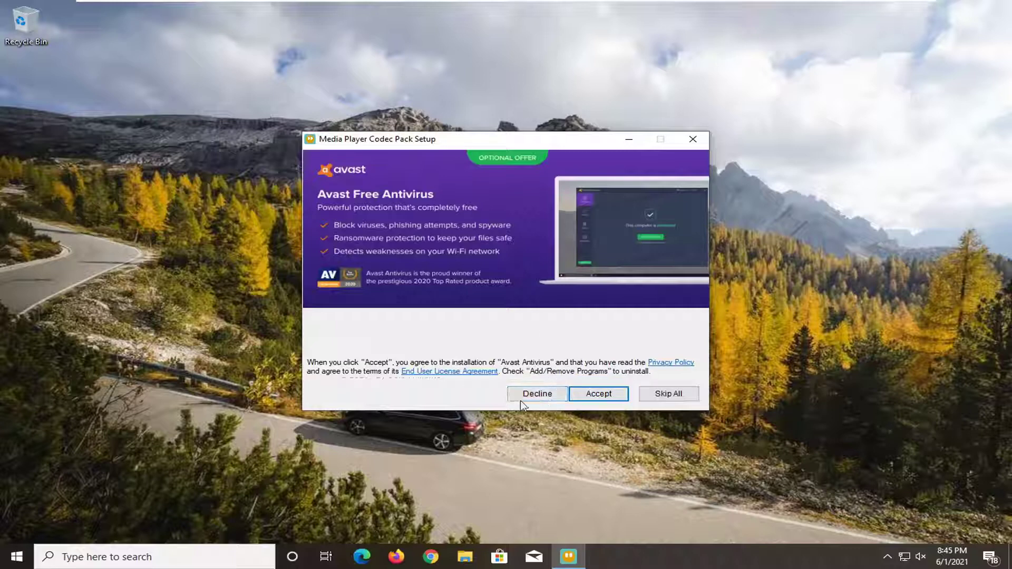
- Decline the Avast Free Antivirus and McAfee Security Scan Plus offers and finish the codec pack setup without viewing the file association guide
{"action": "left_click", "coordinate": [536, 396]}
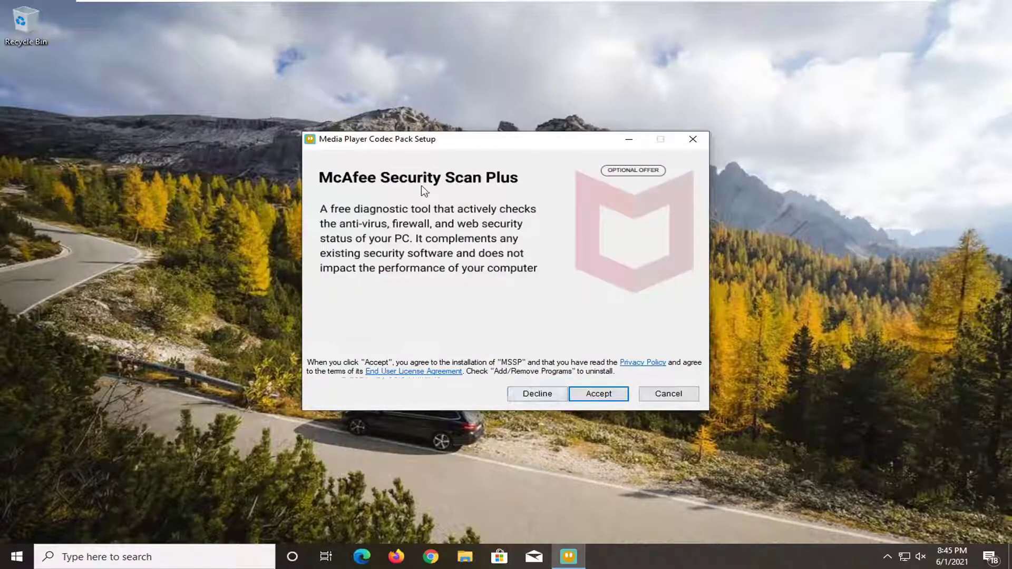
{"action": "left_click", "coordinate": [543, 396]}
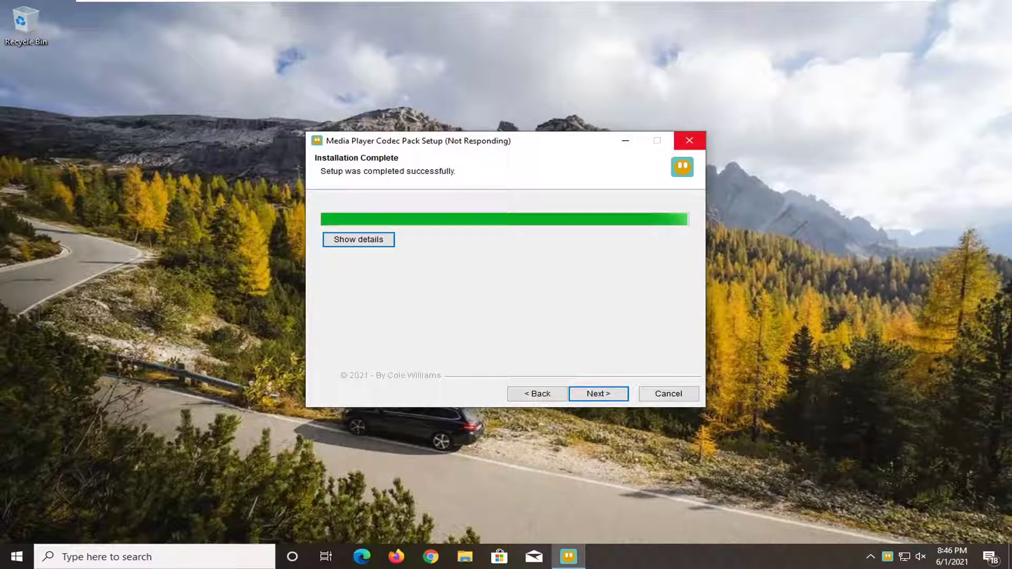
{"action": "left_click", "coordinate": [592, 393]}
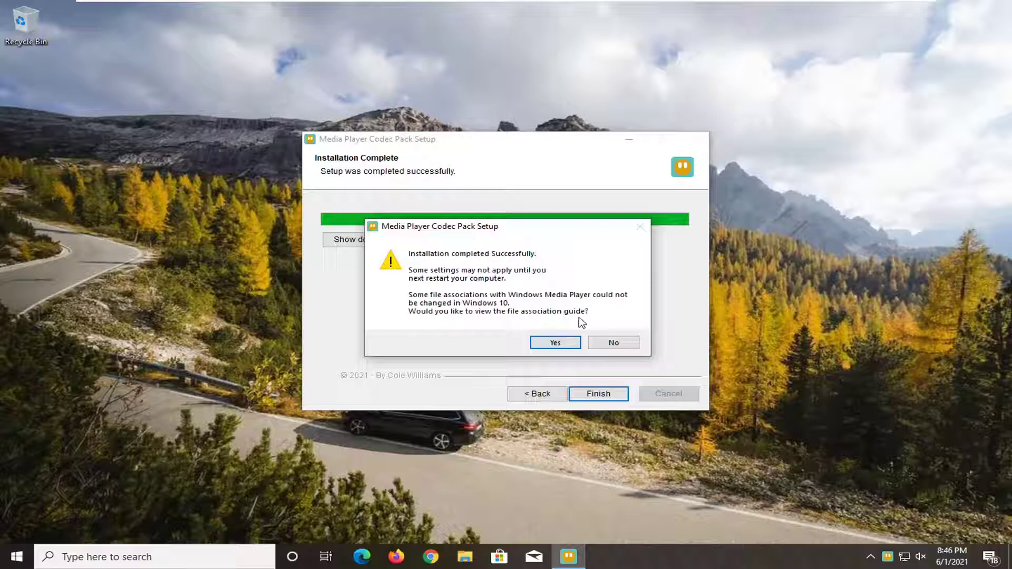
{"action": "left_click", "coordinate": [613, 342]}
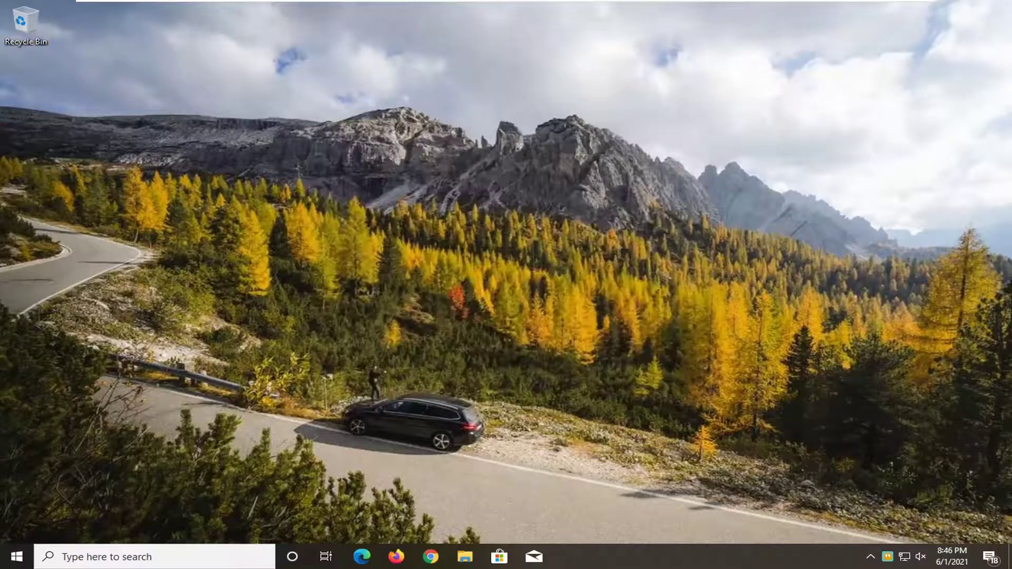
- Restart the computer to apply the codec pack settings
{"action": "left_click", "coordinate": [16, 557]}
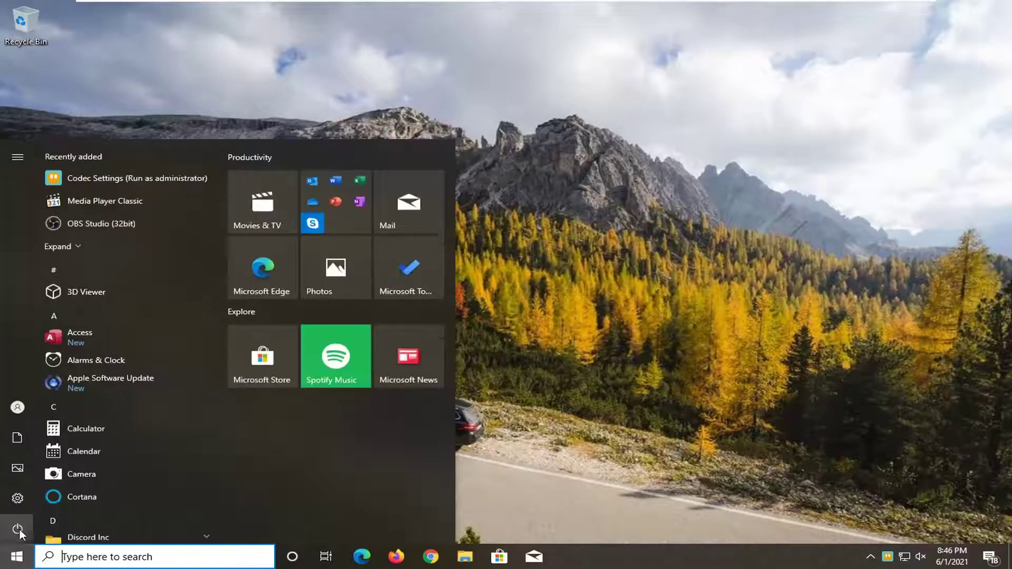
{"action": "left_click", "coordinate": [19, 528]}
{"action": "left_click", "coordinate": [45, 501]}
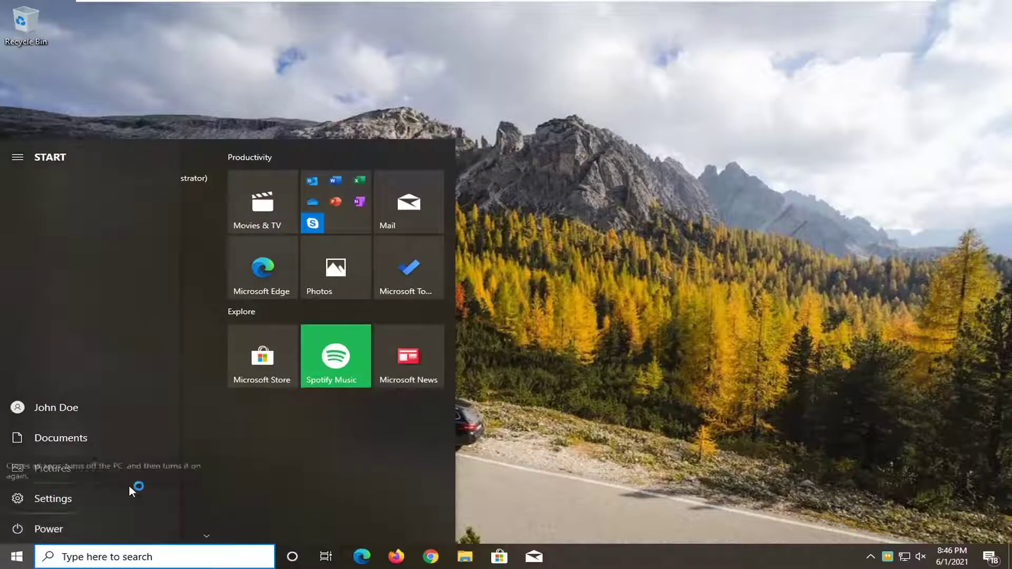